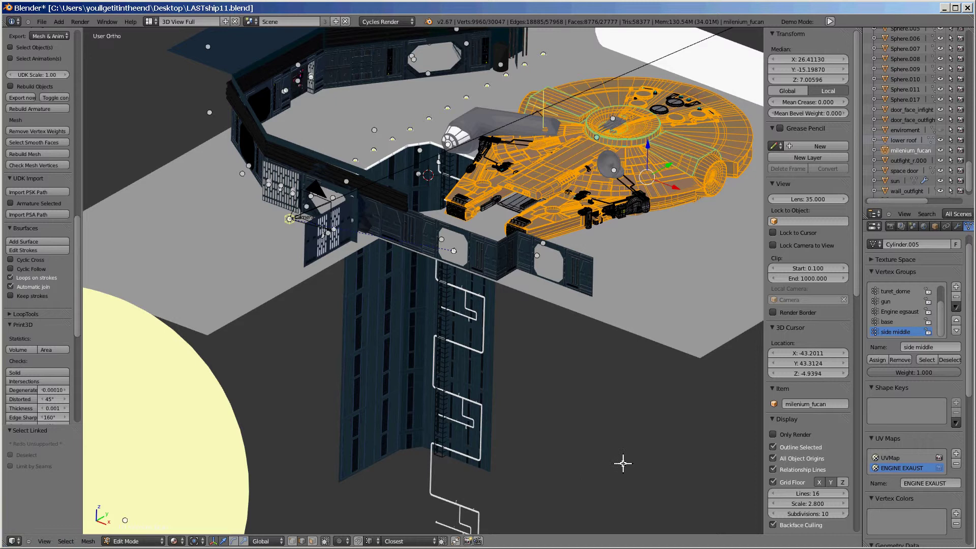
# - Orbit, pan and zoom around the ship to inspect its hull from several angles
pyautogui.scroll(-3, 607, 357)
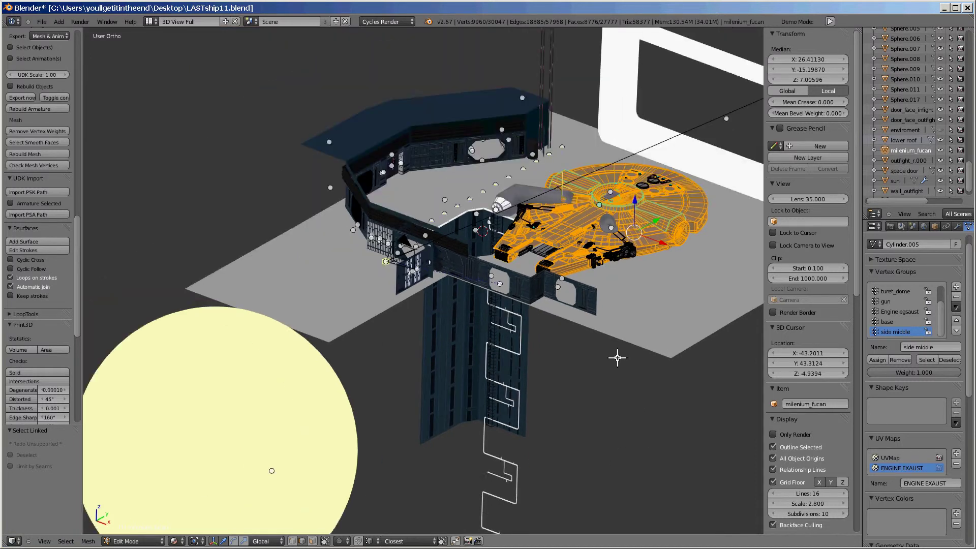
pyautogui.moveTo(662, 291)
pyautogui.mouseDown(button='middle')
pyautogui.moveTo(671, 275)
pyautogui.moveTo(534, 404)
pyautogui.mouseUp(button='middle')
pyautogui.scroll(1, 535, 404)
pyautogui.scroll(1, 536, 407)
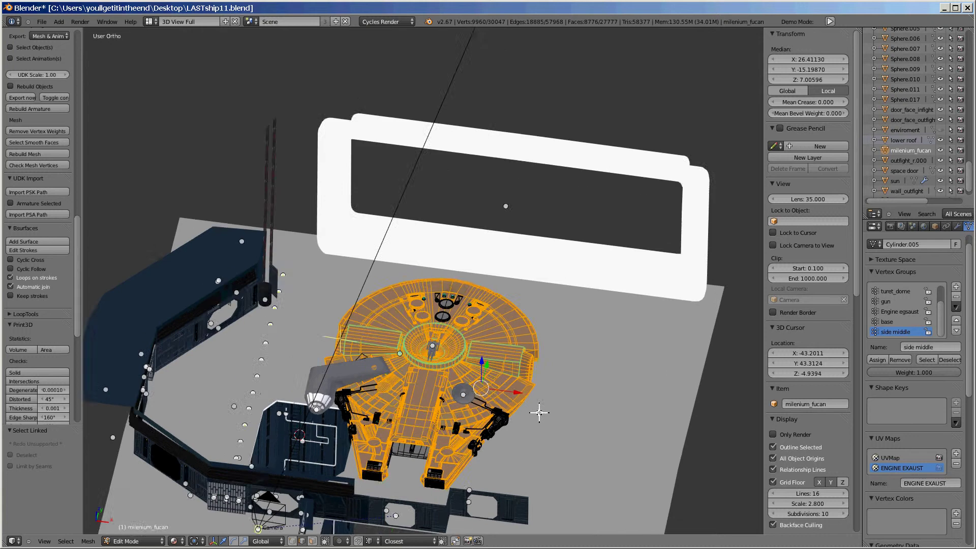
pyautogui.scroll(1, 536, 407)
pyautogui.scroll(2, 607, 342)
pyautogui.scroll(1, 608, 342)
pyautogui.scroll(1, 563, 381)
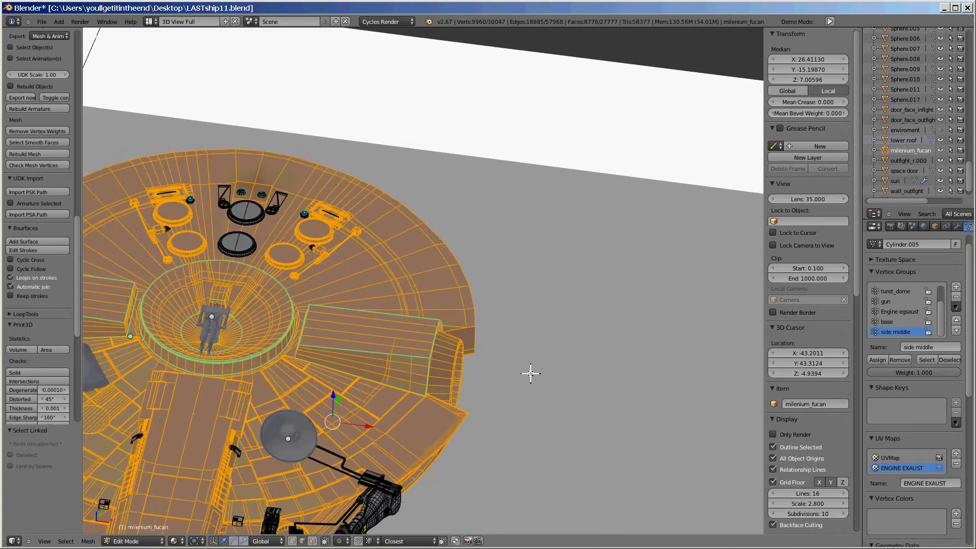
pyautogui.scroll(2, 529, 373)
pyautogui.scroll(-1, 607, 342)
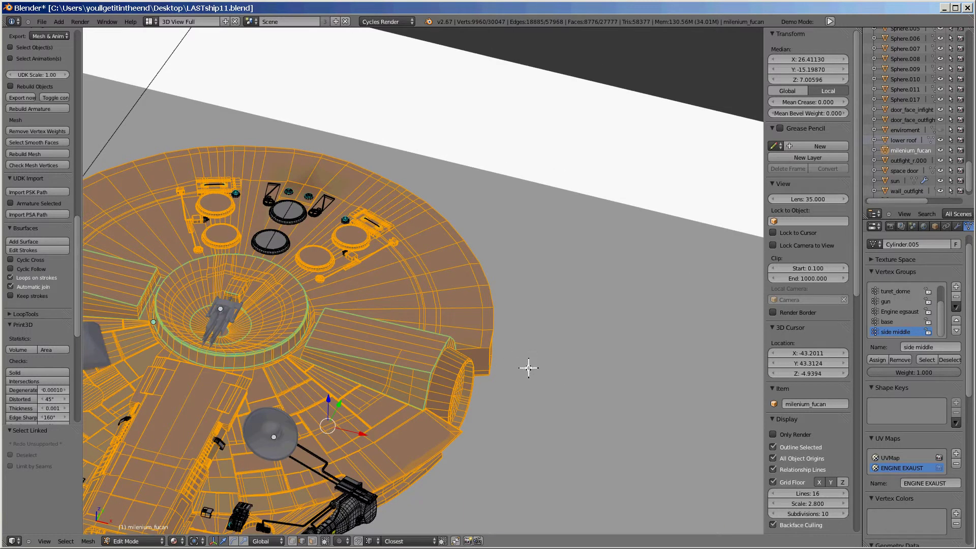
pyautogui.keyDown('shift'); pyautogui.moveTo(527, 366); pyautogui.dragTo(696, 179, button='middle'); pyautogui.keyUp('shift')
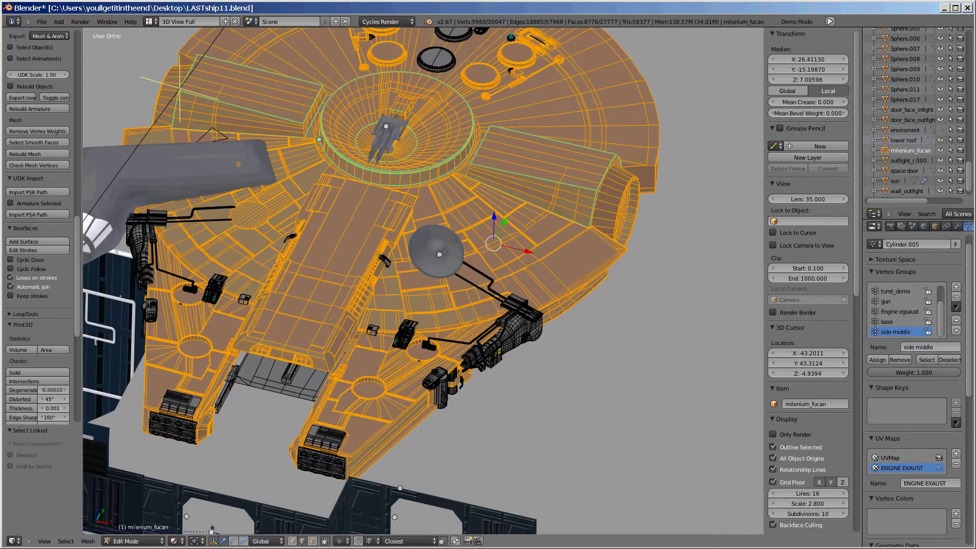
pyautogui.scroll(-2, 570, 450)
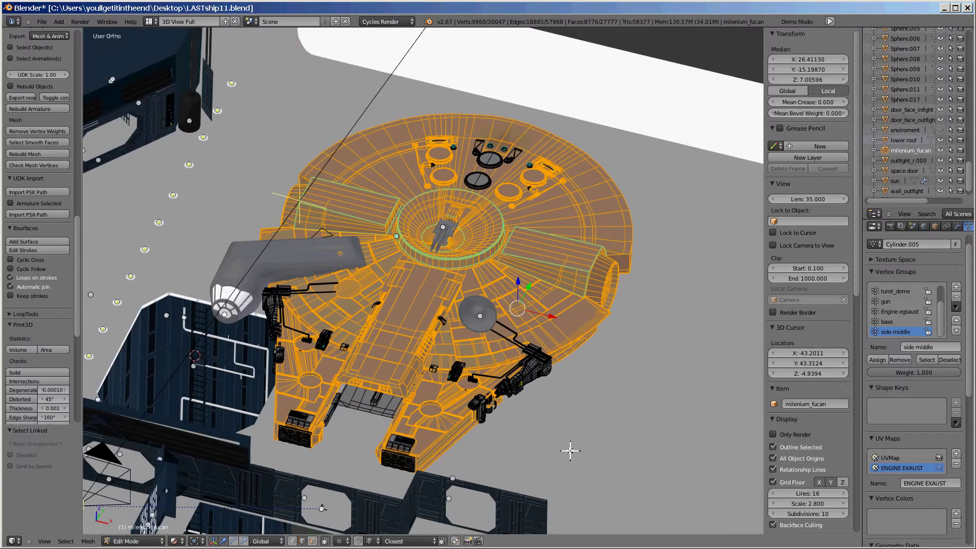
pyautogui.moveTo(570, 451)
pyautogui.mouseDown(button='middle')
pyautogui.moveTo(551, 426)
pyautogui.moveTo(574, 531)
pyautogui.moveTo(496, 3)
pyautogui.mouseUp(button='middle')
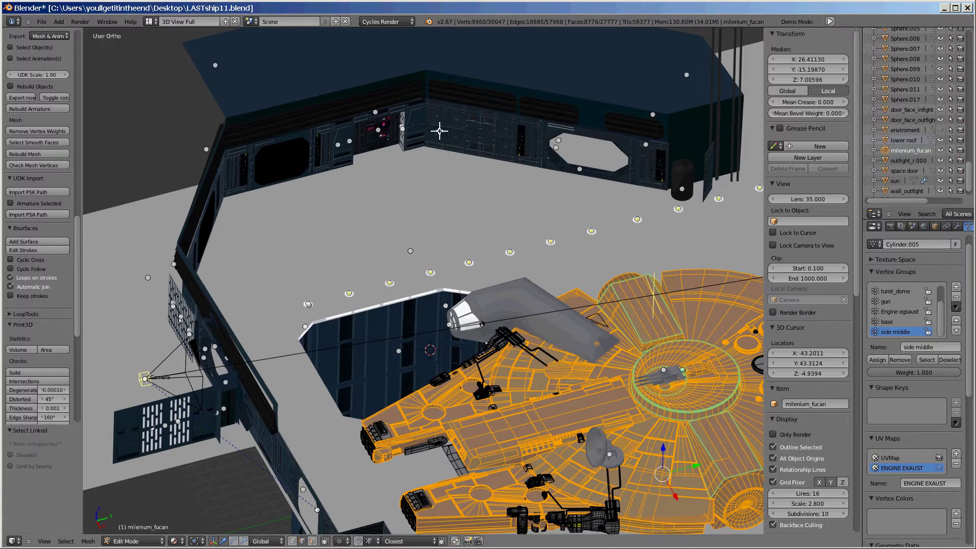
# - Navigate the view to inspect the hangar wall, window opening, floor and camera
pyautogui.keyDown('shift'); pyautogui.moveTo(514, 232); pyautogui.dragTo(434, 236, button='middle'); pyautogui.keyUp('shift')
pyautogui.scroll(2, 388, 315)
pyautogui.scroll(2, 387, 315)
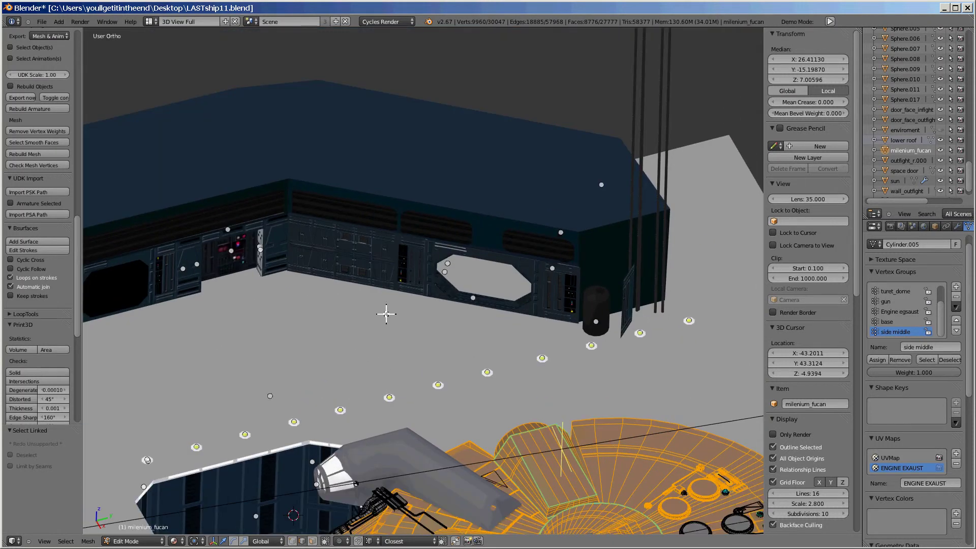
pyautogui.scroll(2, 386, 313)
pyautogui.scroll(3, 385, 310)
pyautogui.scroll(-1, 447, 283)
pyautogui.keyDown('shift'); pyautogui.moveTo(446, 283); pyautogui.dragTo(381, 407, button='middle'); pyautogui.keyUp('shift')
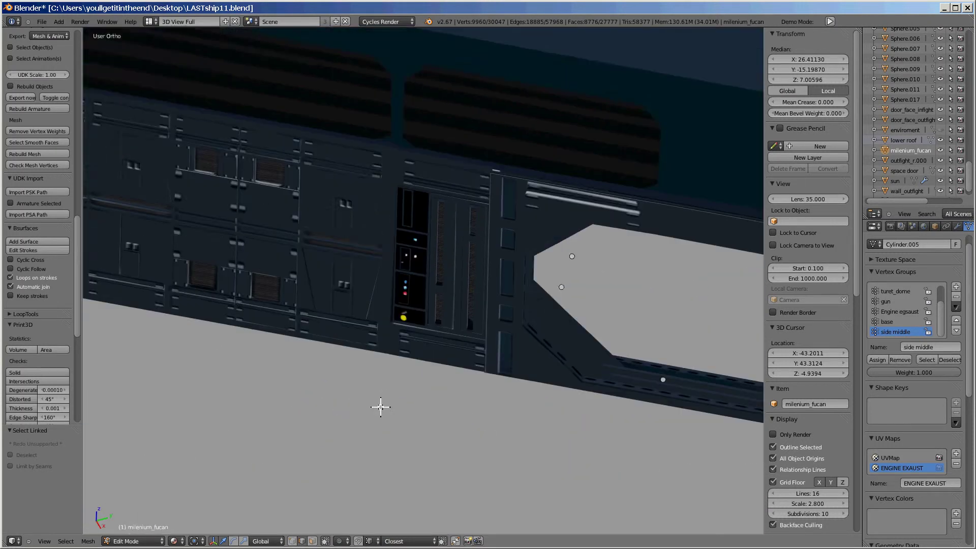
pyautogui.scroll(-2, 327, 336)
pyautogui.scroll(-2, 328, 337)
pyautogui.scroll(-1, 327, 336)
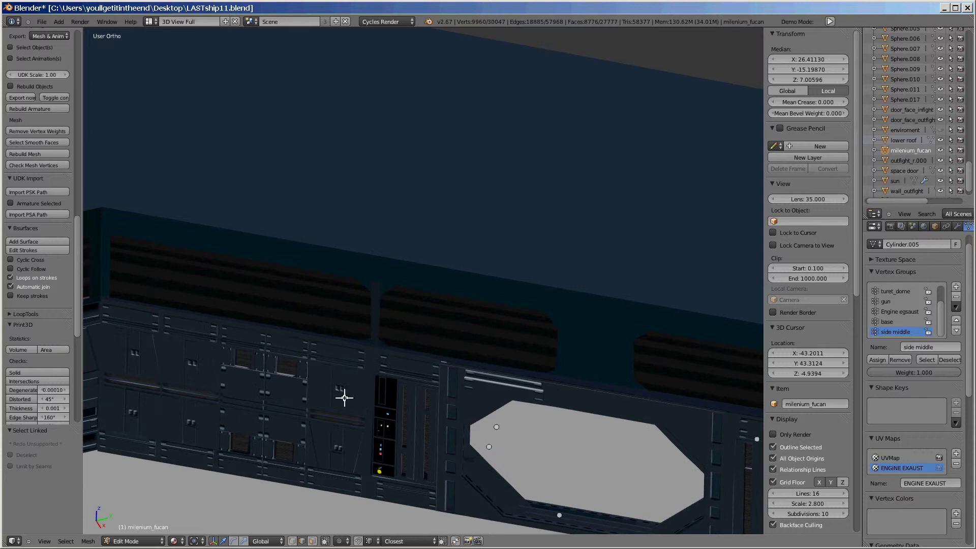
pyautogui.scroll(-2, 345, 397)
pyautogui.moveTo(286, 345)
pyautogui.mouseDown(button='middle')
pyautogui.moveTo(240, 349)
pyautogui.moveTo(240, 366)
pyautogui.mouseUp(button='middle')
pyautogui.scroll(3, 239, 366)
pyautogui.moveTo(331, 370)
pyautogui.mouseDown(button='middle')
pyautogui.moveTo(536, 412)
pyautogui.moveTo(483, 410)
pyautogui.moveTo(361, 371)
pyautogui.moveTo(283, 366)
pyautogui.moveTo(468, 163)
pyautogui.mouseUp(button='middle')
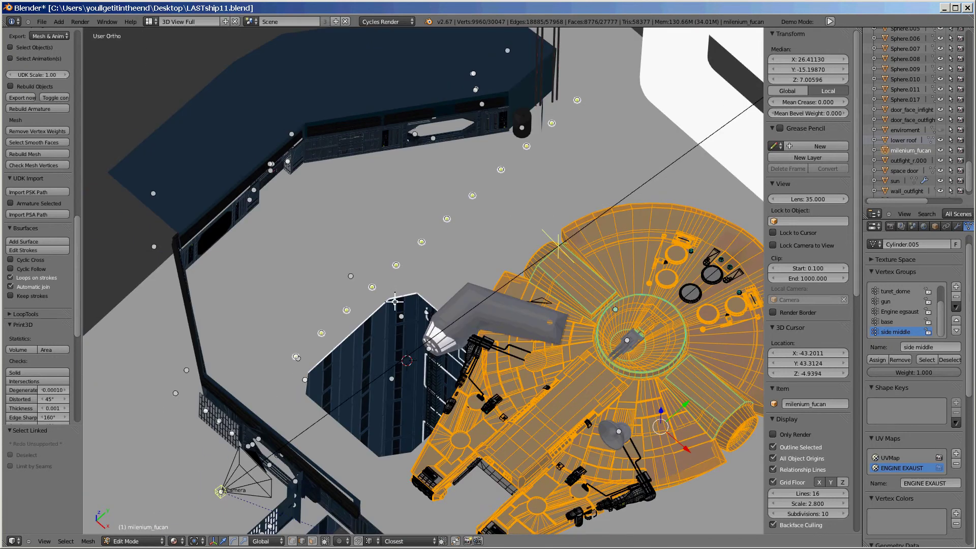
pyautogui.moveTo(395, 301); pyautogui.dragTo(309, 268, button='middle')
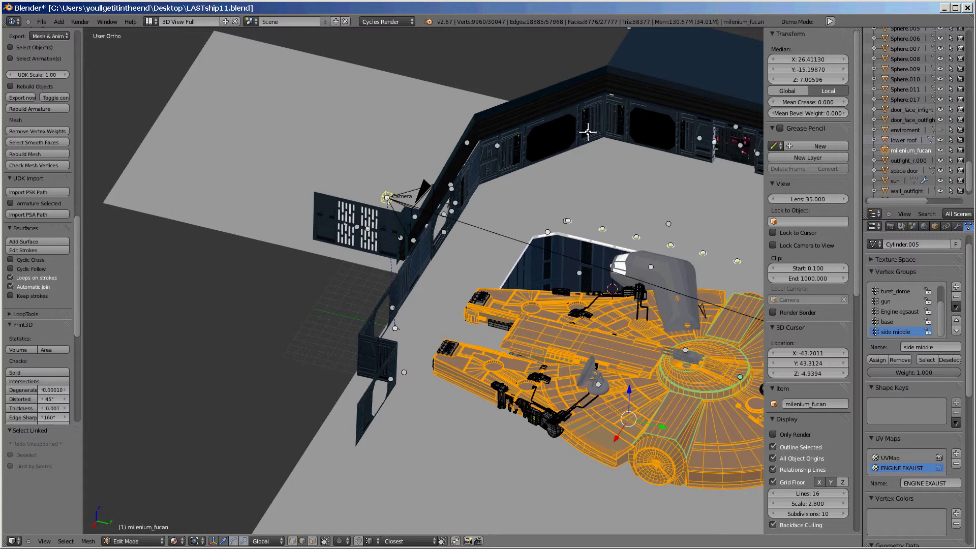
pyautogui.keyDown('shift'); pyautogui.moveTo(560, 156); pyautogui.dragTo(337, 159, button='middle'); pyautogui.keyUp('shift')
pyautogui.scroll(2, 423, 225)
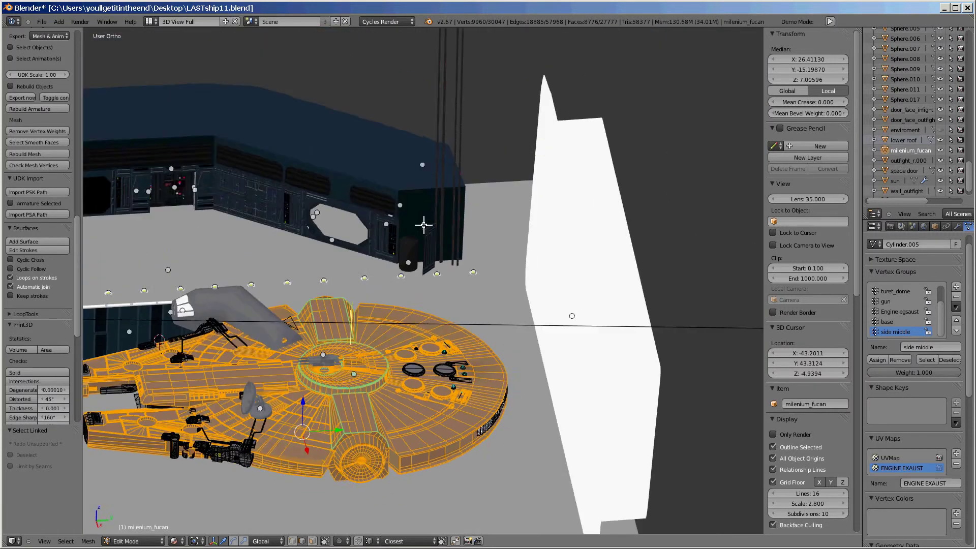
pyautogui.moveTo(424, 225)
pyautogui.mouseDown(button='middle')
pyautogui.moveTo(507, 235)
pyautogui.moveTo(475, 207)
pyautogui.moveTo(470, 219)
pyautogui.mouseUp(button='middle')
# - View the scene through the render camera, fitted to the frame
pyautogui.press('KP_0')
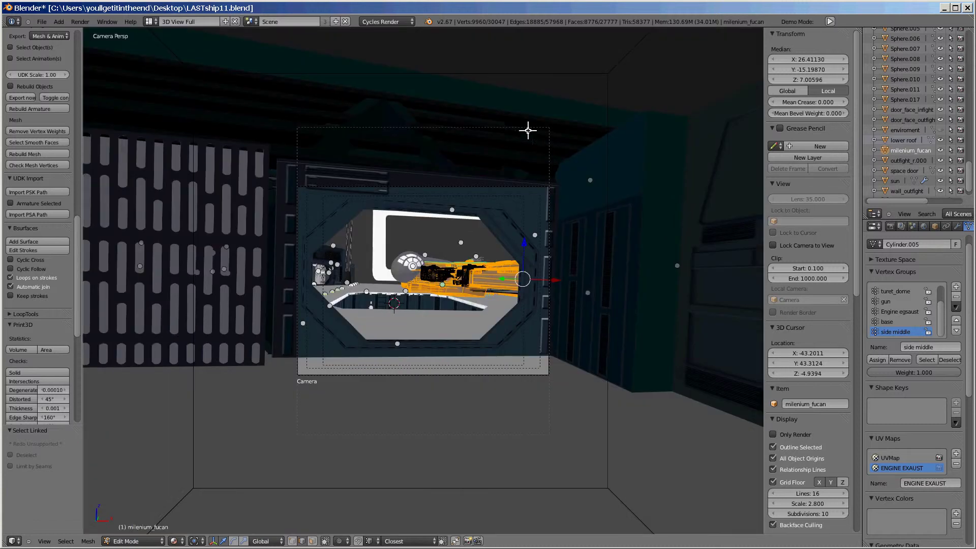
pyautogui.press('Home')
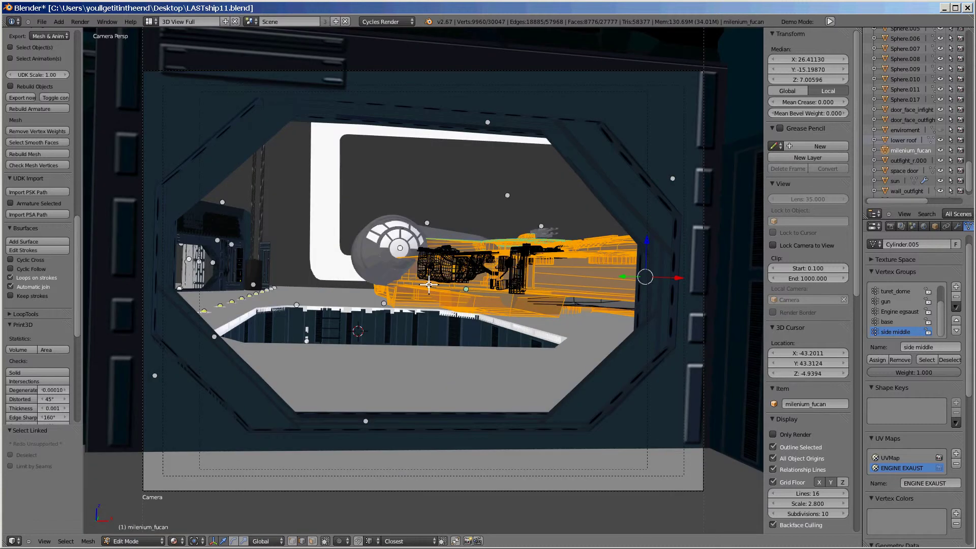
pyautogui.scroll(2, 428, 285)
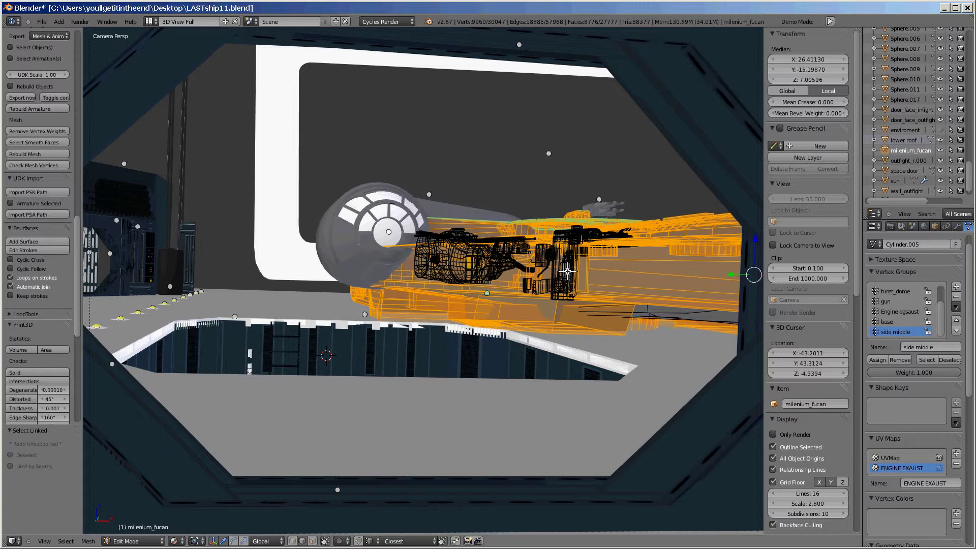
# - Return the ship to object mode and open the 500 render in Photo Viewer
pyautogui.press('Tab')
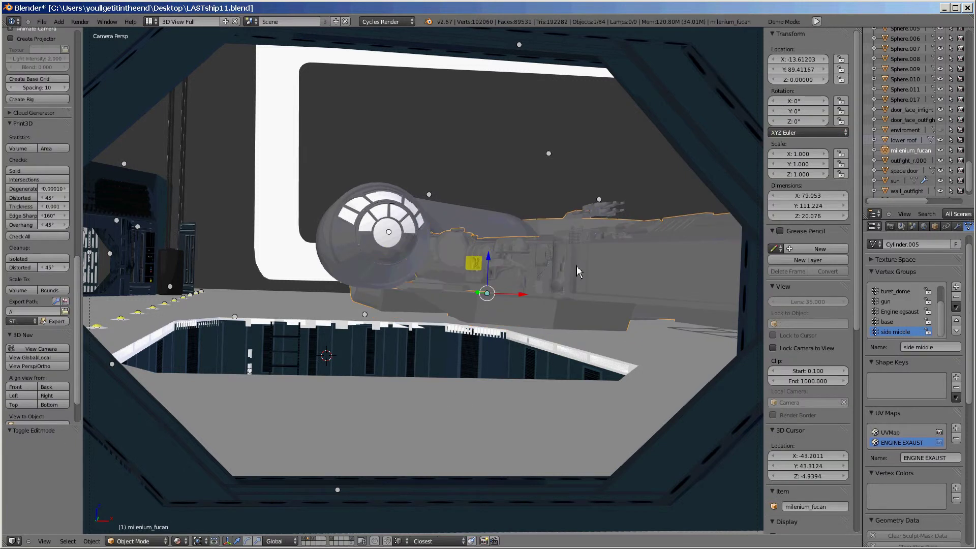
pyautogui.press('KP_Decimal')
pyautogui.moveTo(568, 281)
pyautogui.mouseDown(button='middle')
pyautogui.moveTo(580, 284)
pyautogui.moveTo(578, 272)
pyautogui.mouseUp(button='middle')
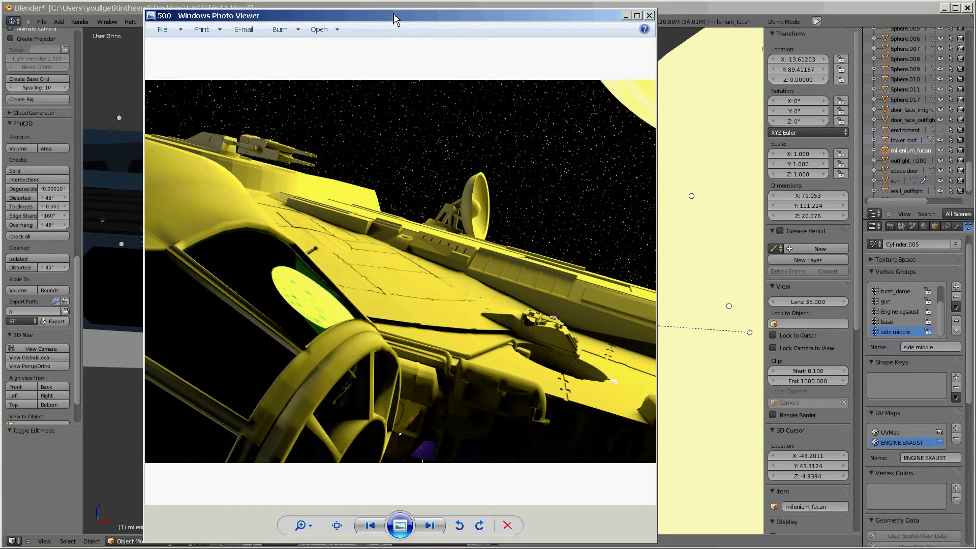
pyautogui.doubleClick(396, 17)
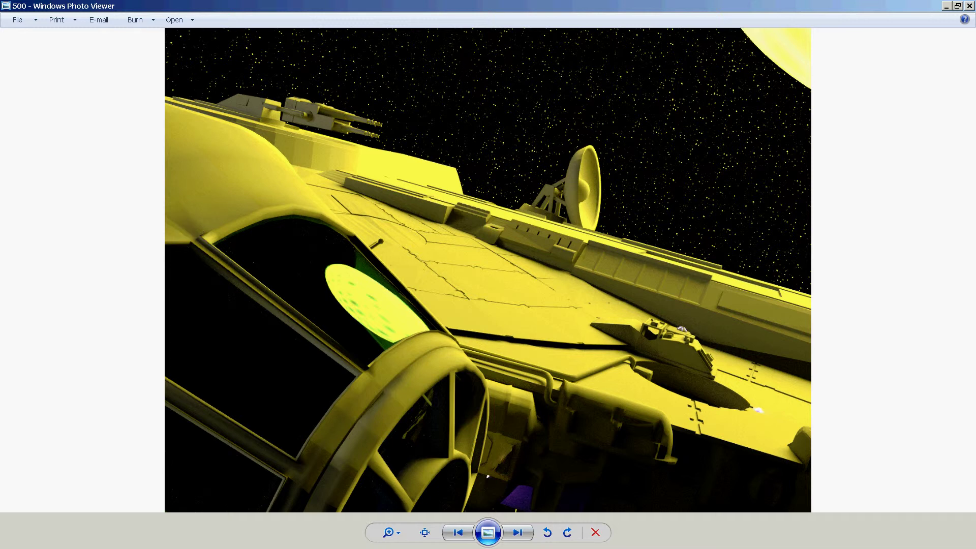
# - Close the 500 render in Photo Viewer to return to Blender
pyautogui.click(970, 6)
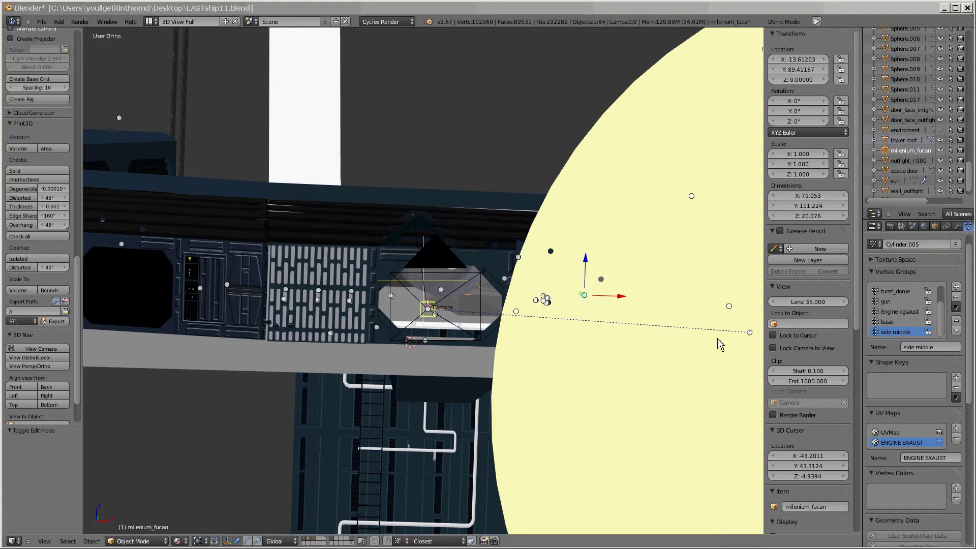
# - Shrink and move the Blender window aside, then select the 960 render on the desktop
pyautogui.click(726, 7)
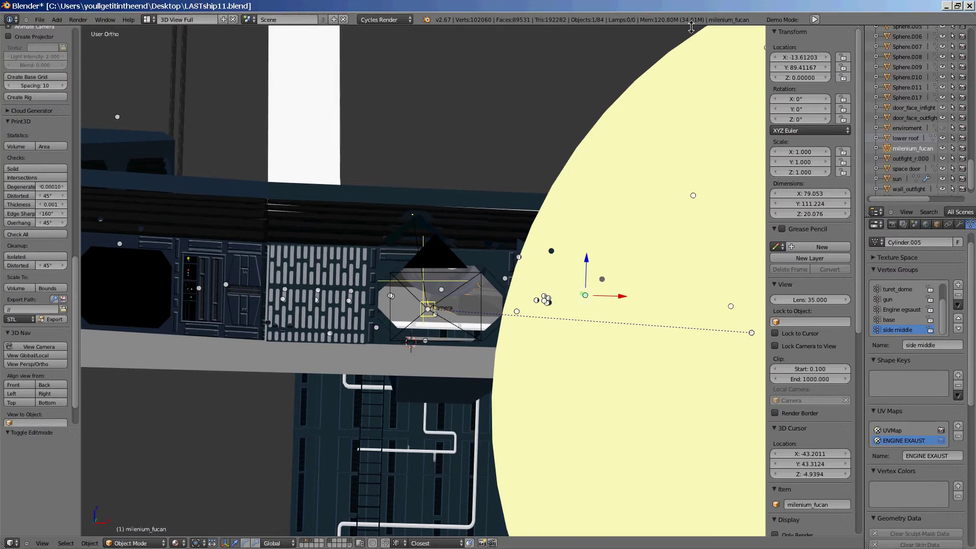
pyautogui.moveTo(726, 7); pyautogui.dragTo(776, 106)
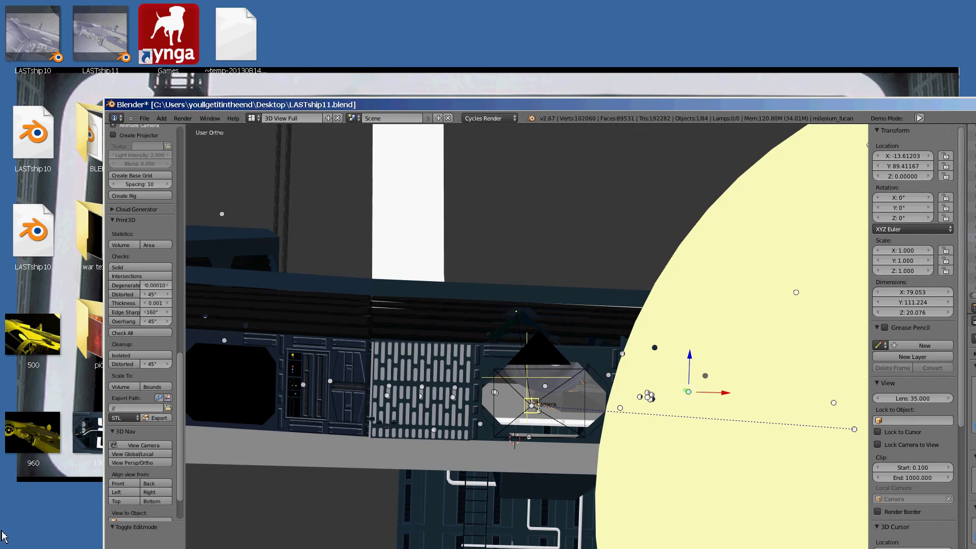
pyautogui.click(44, 451)
# - Open the 960 render in Photo Viewer, zoom in on it, then zoom back out to fit
pyautogui.doubleClick(44, 451)
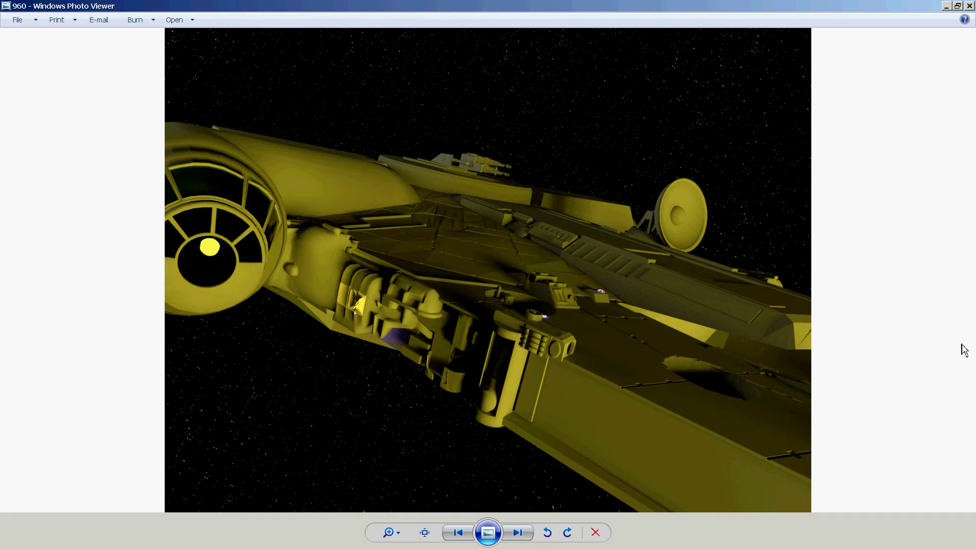
pyautogui.scroll(1, 480, 164)
pyautogui.scroll(1, 468, 165)
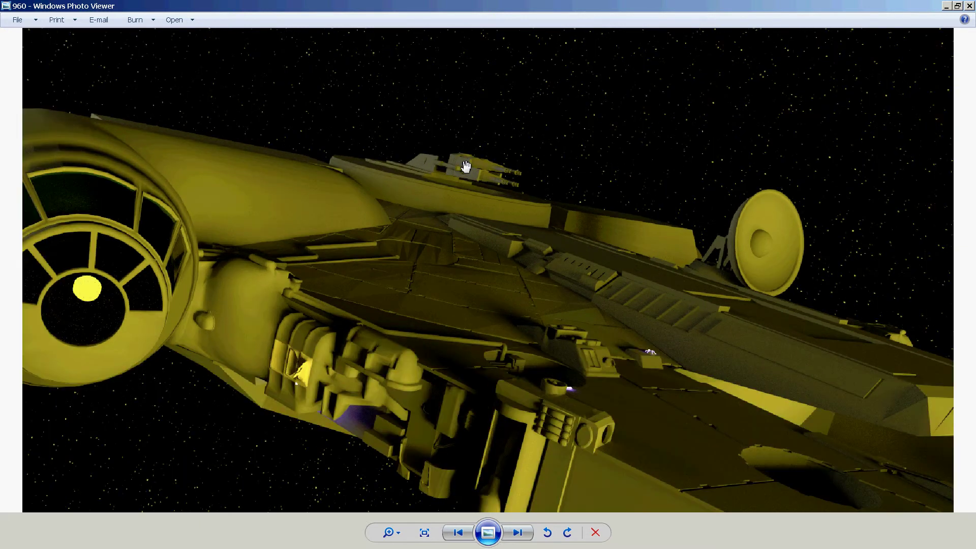
pyautogui.scroll(1, 467, 166)
pyautogui.scroll(1, 465, 167)
pyautogui.scroll(1, 465, 166)
pyautogui.scroll(1, 464, 166)
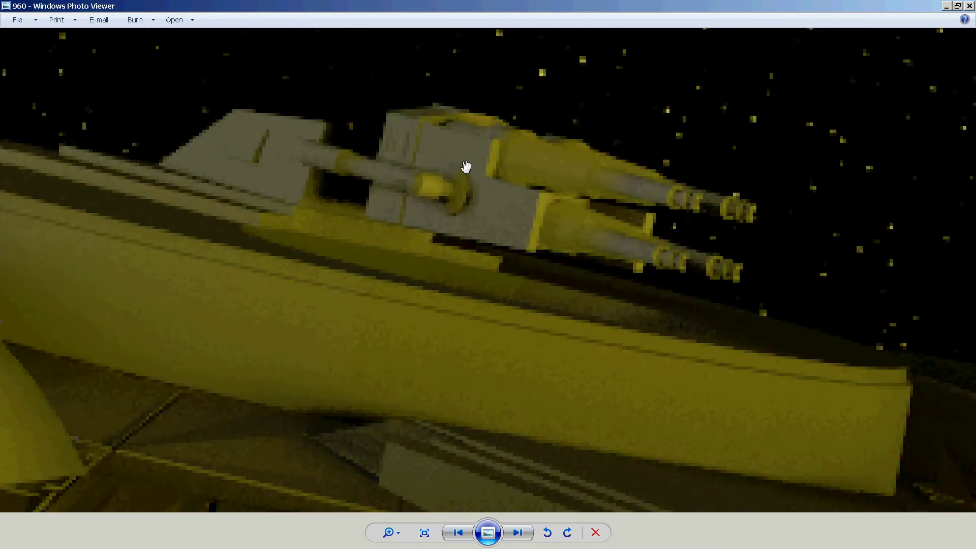
pyautogui.scroll(-1, 464, 166)
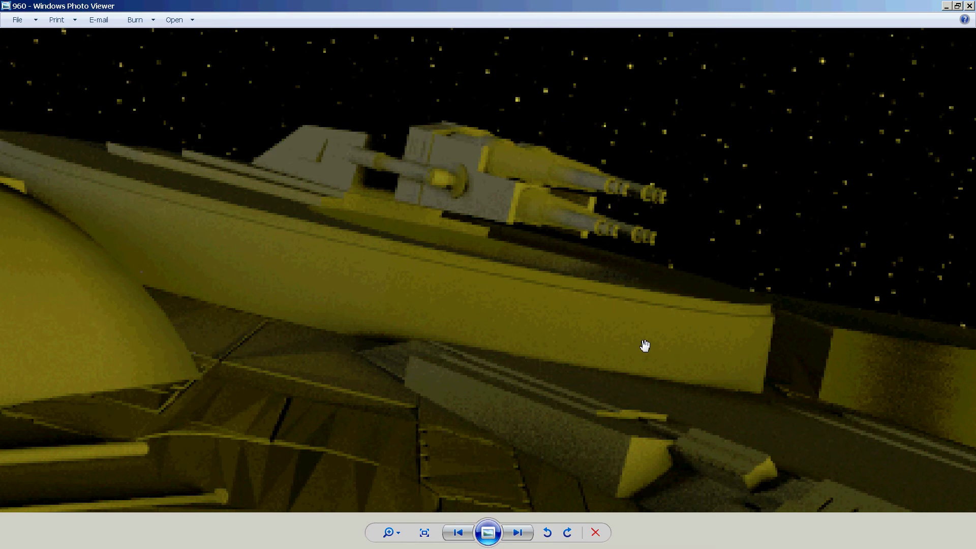
pyautogui.scroll(-2, 644, 344)
pyautogui.scroll(-1, 646, 339)
pyautogui.scroll(-1, 646, 339)
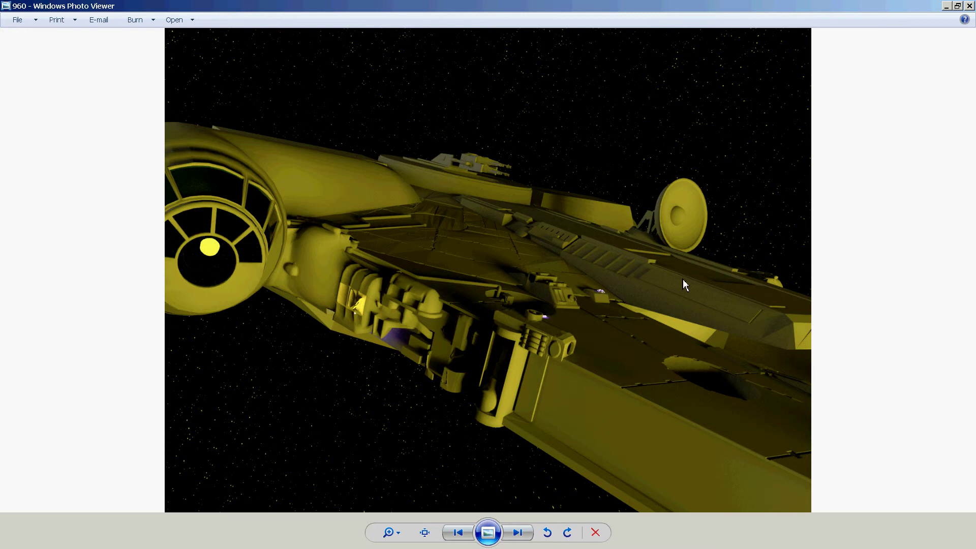
# - Close Photo Viewer, maximize Blender again and orbit to view the ship from above
pyautogui.click(969, 6)
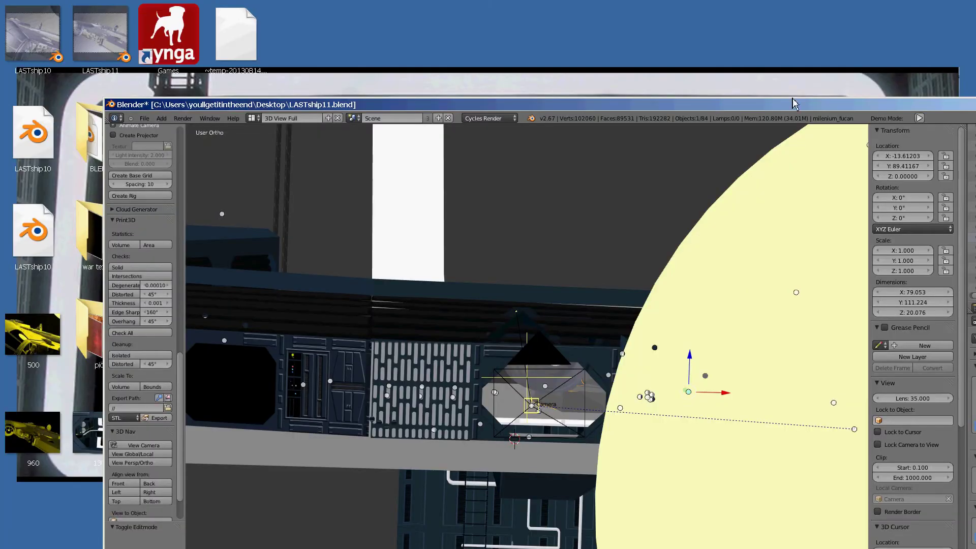
pyautogui.moveTo(794, 104); pyautogui.dragTo(723, 21)
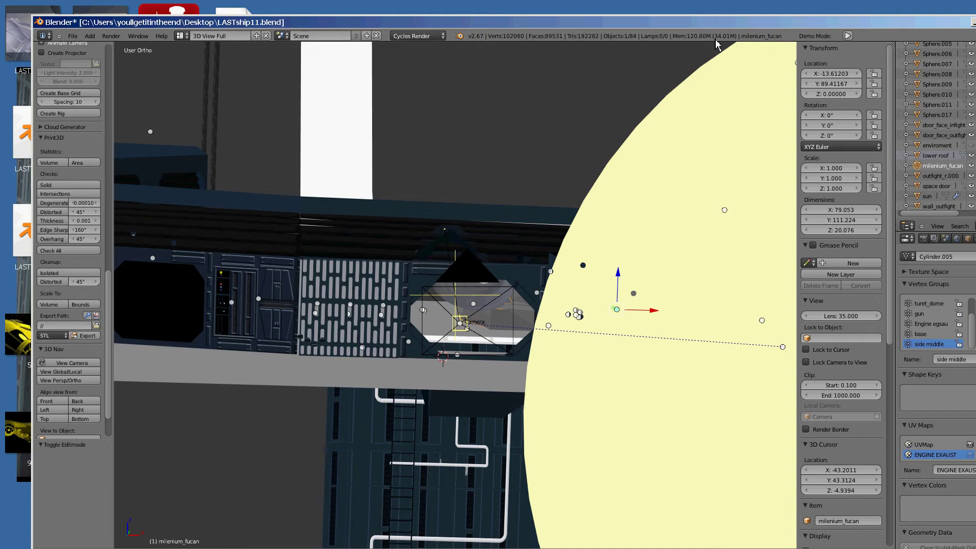
pyautogui.doubleClick(735, 21)
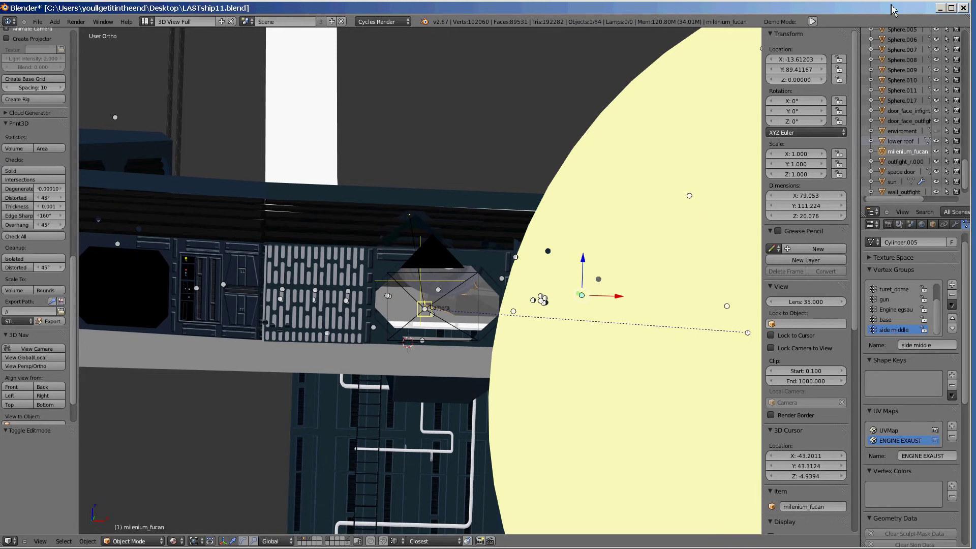
pyautogui.click(951, 8)
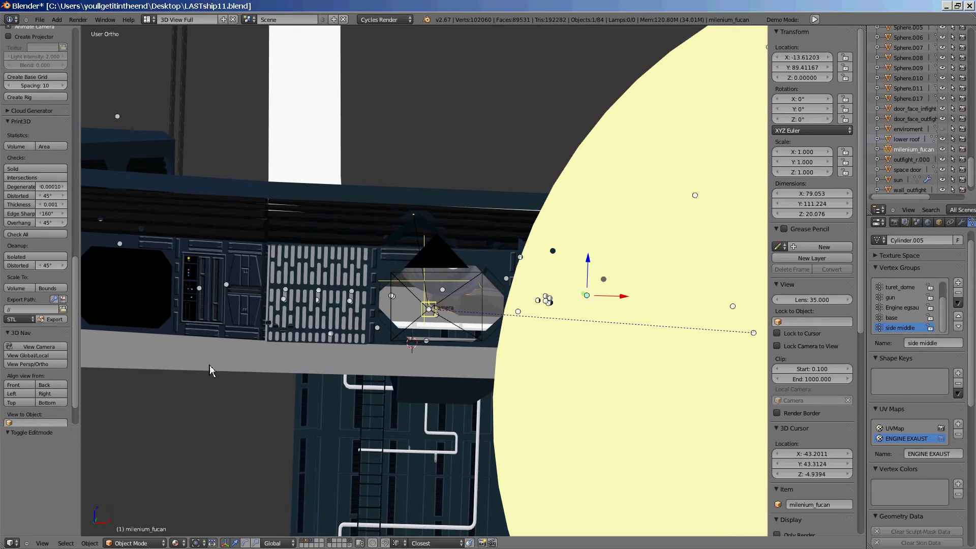
pyautogui.moveTo(401, 387)
pyautogui.mouseDown(button='middle')
pyautogui.moveTo(317, 414)
pyautogui.moveTo(344, 417)
pyautogui.moveTo(410, 395)
pyautogui.mouseUp(button='middle')
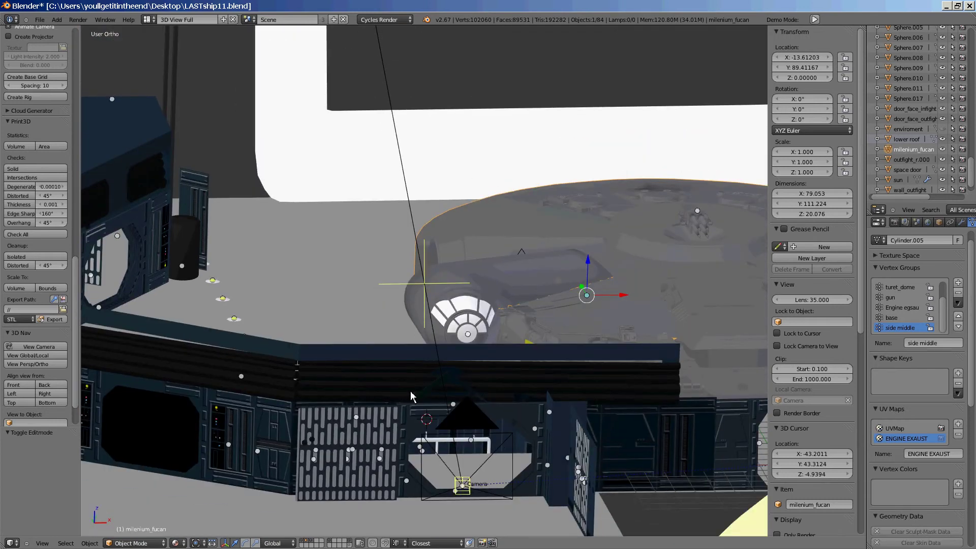
pyautogui.press('KP_0')
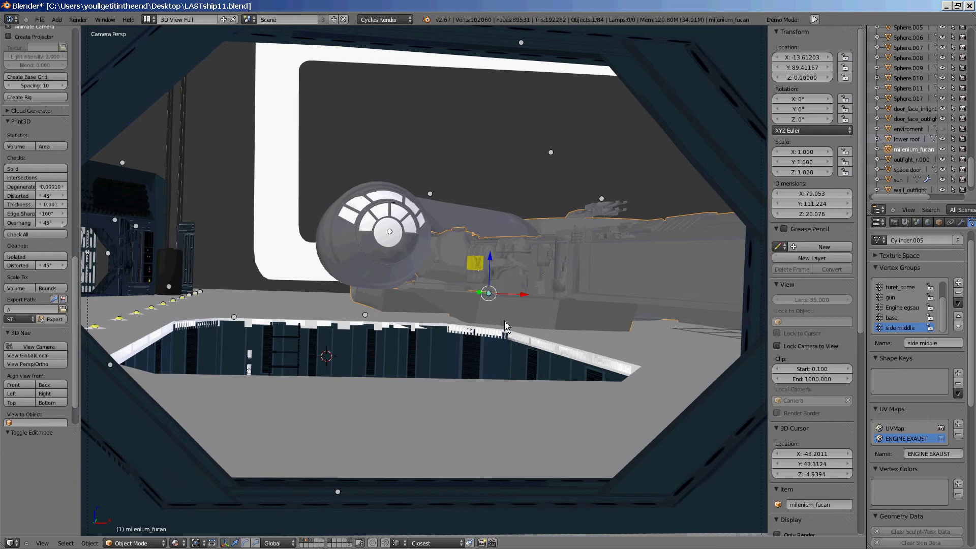
pyautogui.scroll(-1, 501, 330)
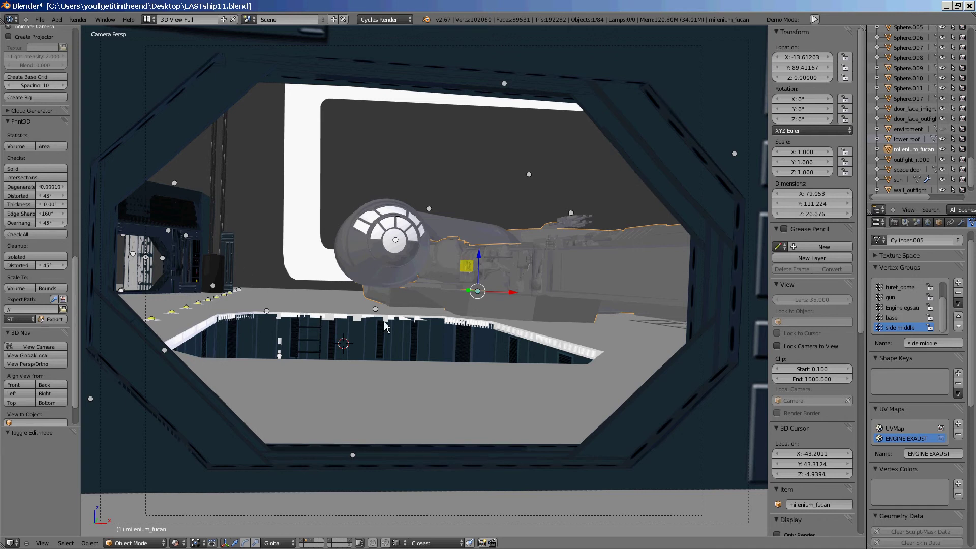
pyautogui.scroll(-3, 438, 387)
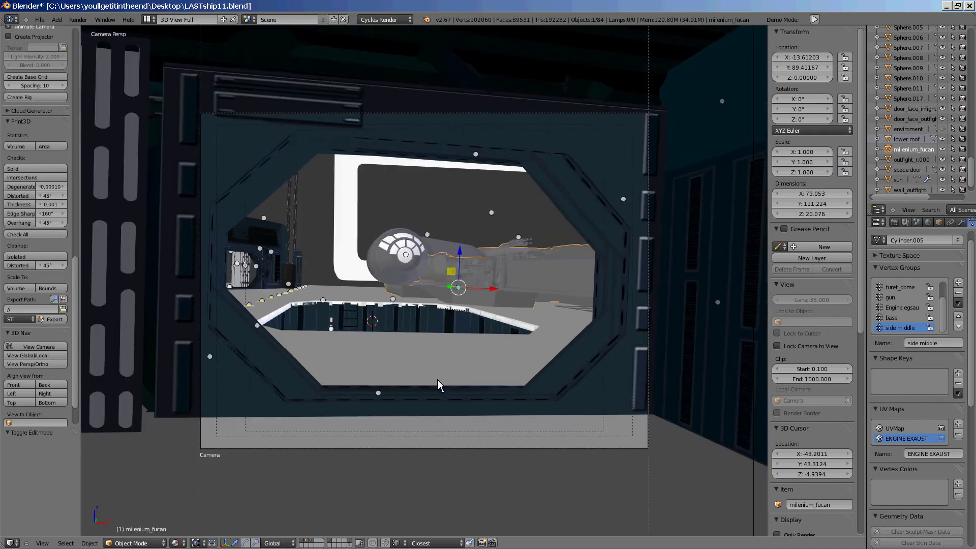
pyautogui.moveTo(449, 303)
pyautogui.mouseDown(button='middle')
pyautogui.moveTo(529, 294)
pyautogui.moveTo(457, 344)
pyautogui.moveTo(443, 375)
pyautogui.moveTo(478, 382)
pyautogui.moveTo(297, 373)
pyautogui.mouseUp(button='middle')
pyautogui.moveTo(248, 313); pyautogui.dragTo(236, 328, button='middle')
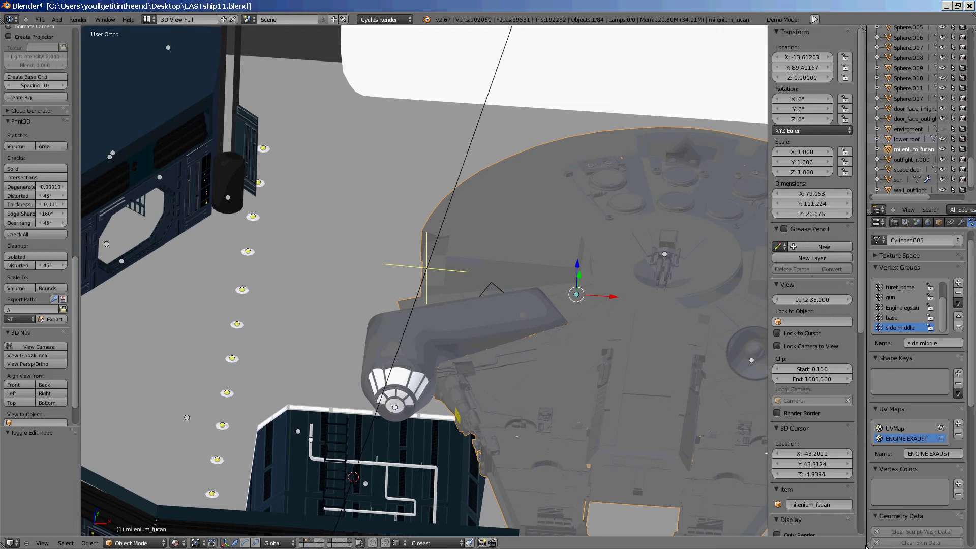
# - Unhide all hidden hangar objects with Alt+H and orbit to an angled view
pyautogui.scroll(-2, 915, 482)
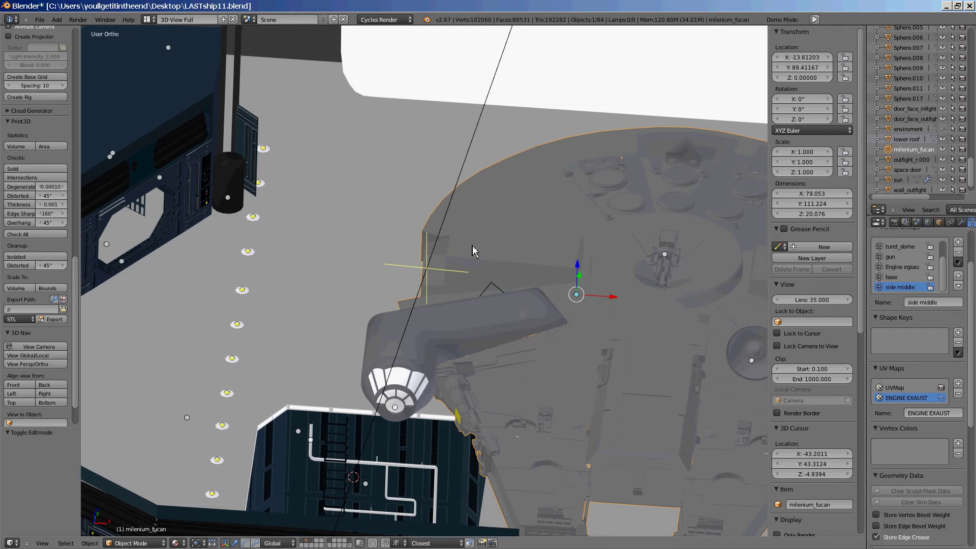
pyautogui.hotkey('alt', 'h')
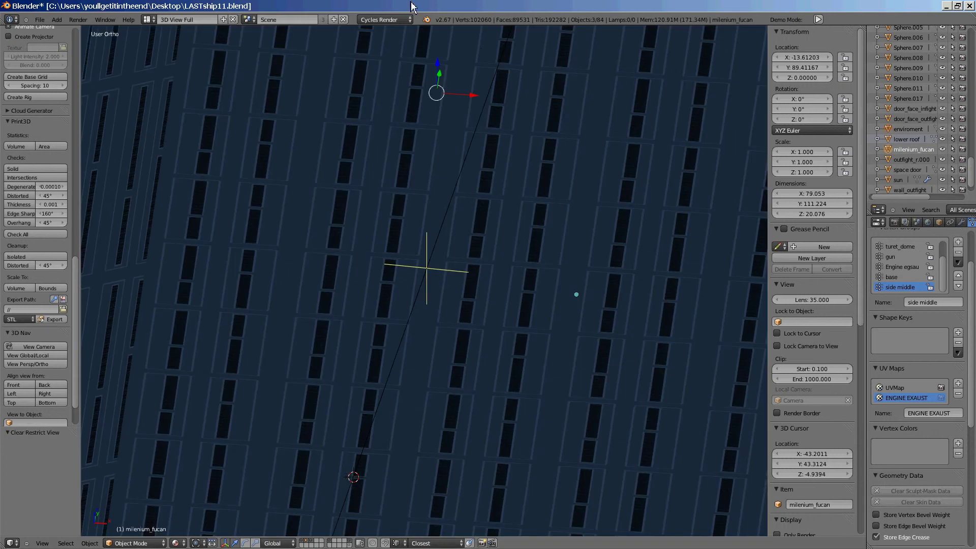
pyautogui.scroll(-2, 534, 191)
pyautogui.scroll(-2, 529, 438)
pyautogui.moveTo(526, 437)
pyautogui.mouseDown(button='middle')
pyautogui.moveTo(523, 388)
pyautogui.moveTo(585, 397)
pyautogui.mouseUp(button='middle')
pyautogui.scroll(3, 631, 332)
pyautogui.scroll(1, 631, 330)
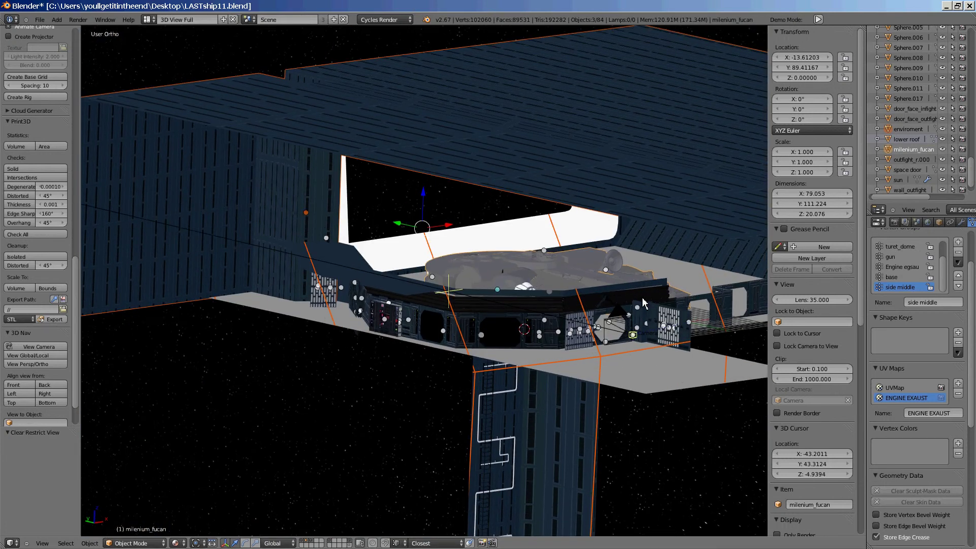
pyautogui.scroll(1, 629, 321)
pyautogui.scroll(2, 625, 305)
# - Inspect the restored ceiling, then shrink Blender and right-click the 1300 render
pyautogui.scroll(2, 622, 285)
pyautogui.scroll(2, 620, 276)
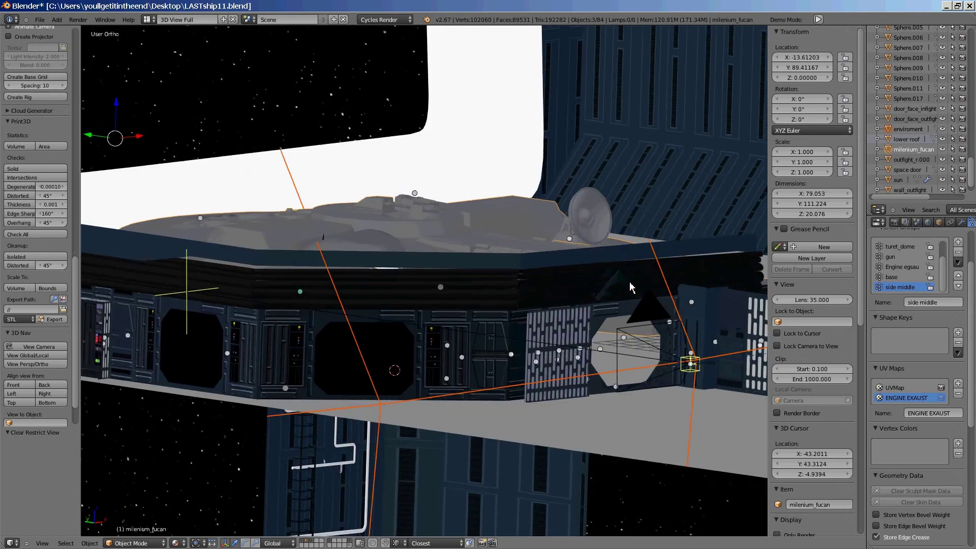
pyautogui.scroll(2, 630, 284)
pyautogui.scroll(2, 610, 288)
pyautogui.scroll(2, 590, 290)
pyautogui.scroll(-5, 585, 292)
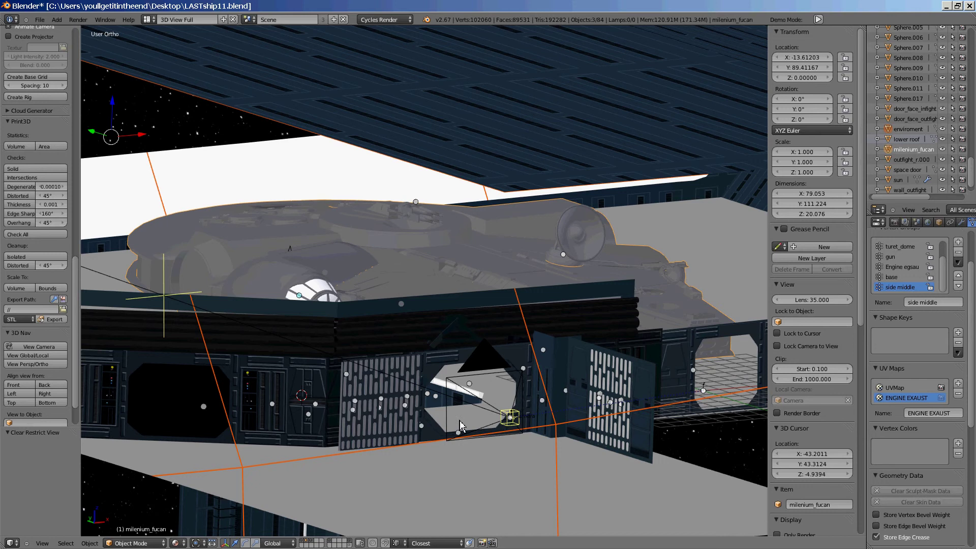
pyautogui.moveTo(441, 398); pyautogui.dragTo(539, 365, button='middle')
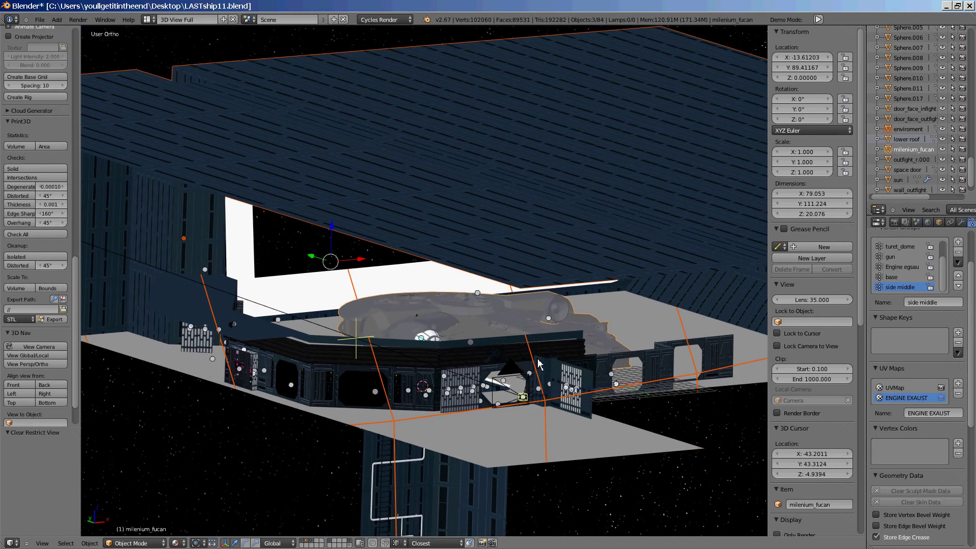
pyautogui.moveTo(551, 421)
pyautogui.mouseDown(button='middle')
pyautogui.moveTo(531, 406)
pyautogui.moveTo(505, 414)
pyautogui.mouseUp(button='middle')
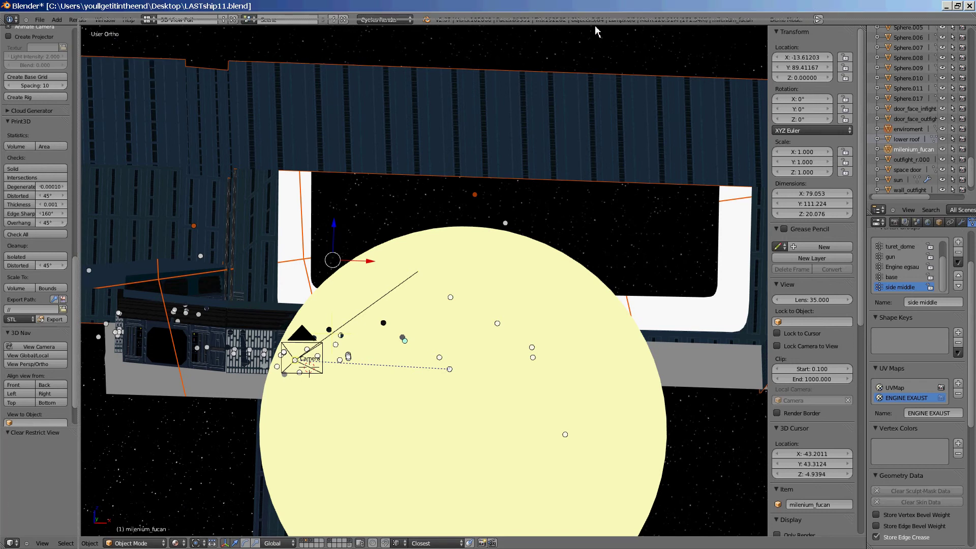
pyautogui.moveTo(521, 6)
pyautogui.mouseDown()
pyautogui.moveTo(314, 28)
pyautogui.moveTo(616, 5)
pyautogui.moveTo(730, 8)
pyautogui.mouseUp()
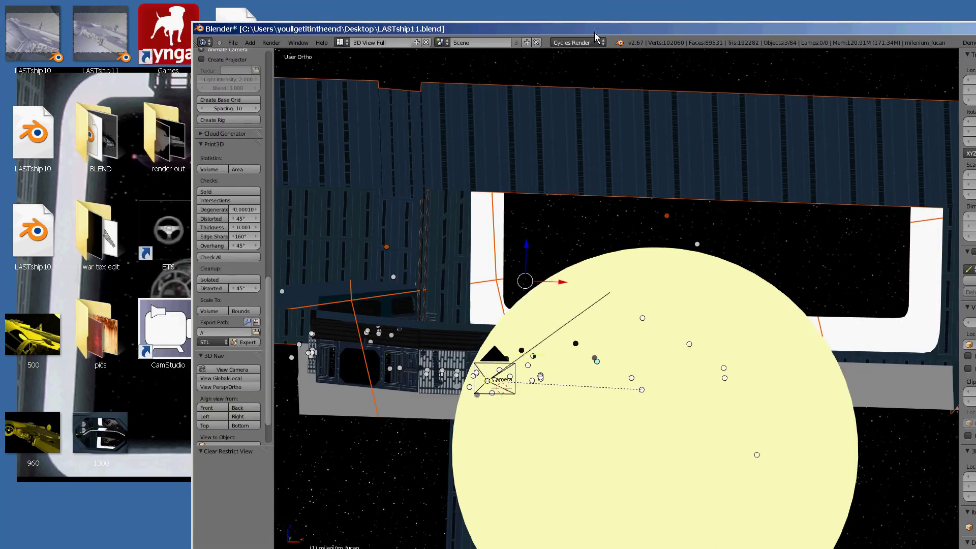
pyautogui.rightClick(88, 452)
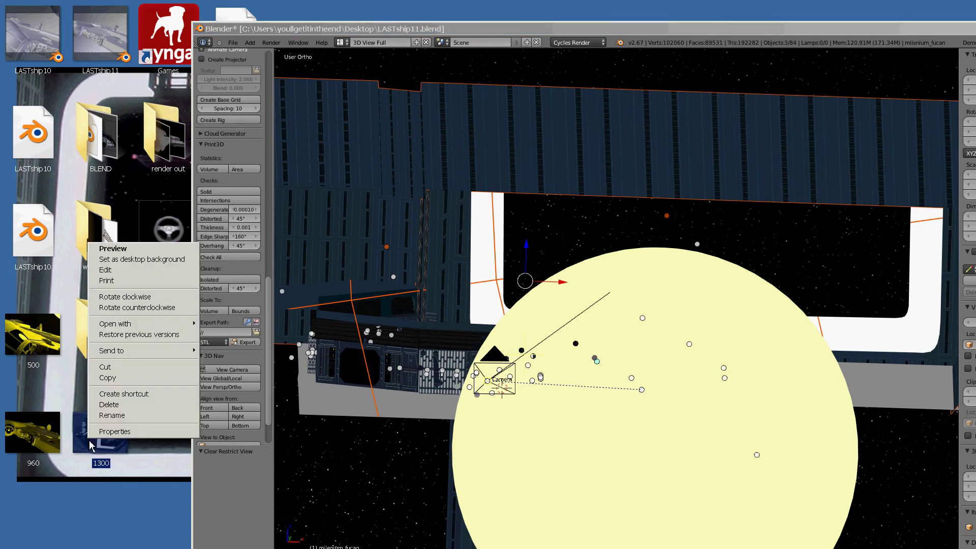
# - Preview the 1300 render in Photo Viewer, panning around it zoomed in, then fit it
pyautogui.click(121, 255)
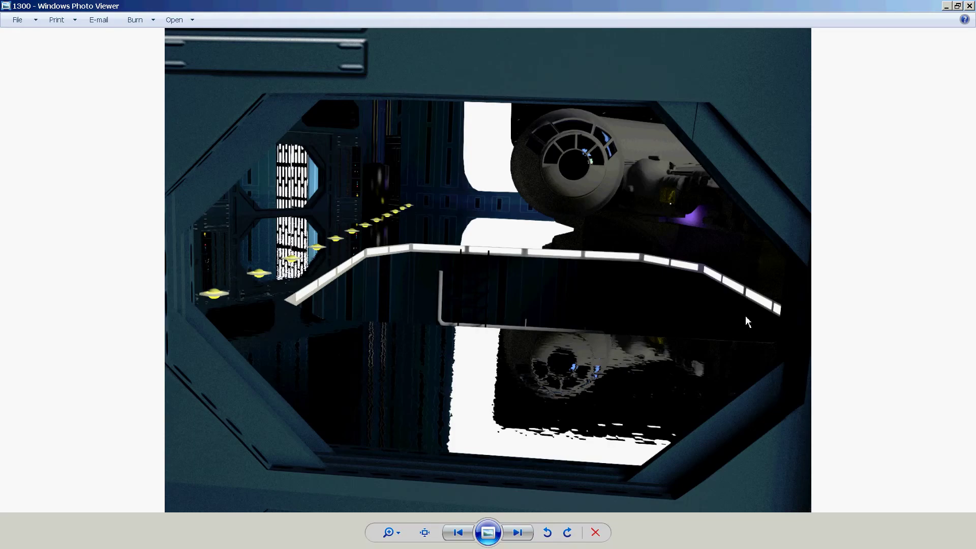
pyautogui.scroll(2, 691, 333)
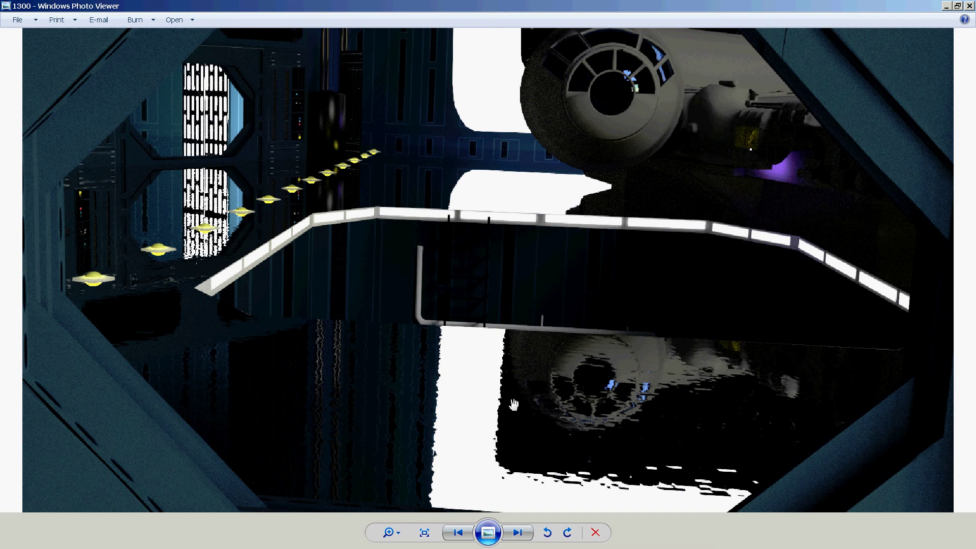
pyautogui.moveTo(415, 422); pyautogui.dragTo(427, 374)
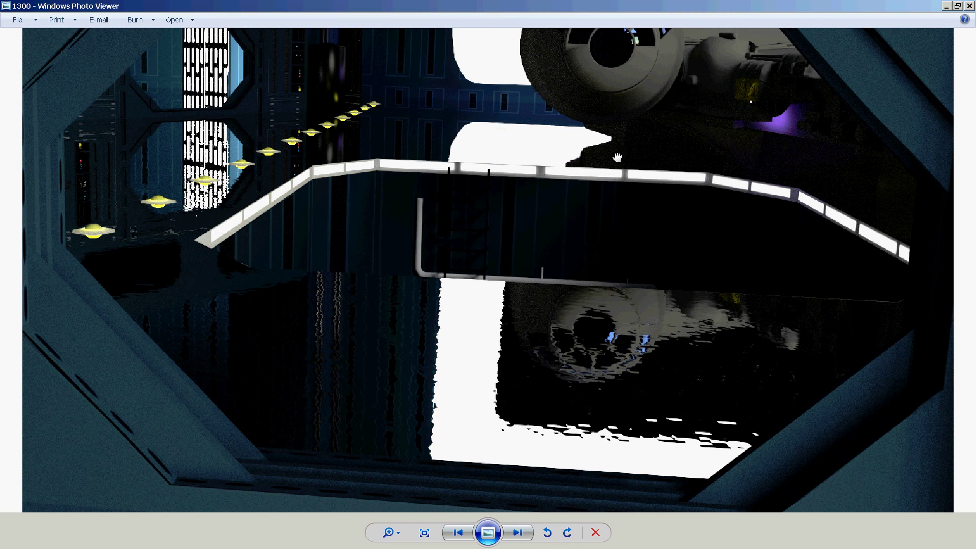
pyautogui.moveTo(617, 157); pyautogui.dragTo(244, 337)
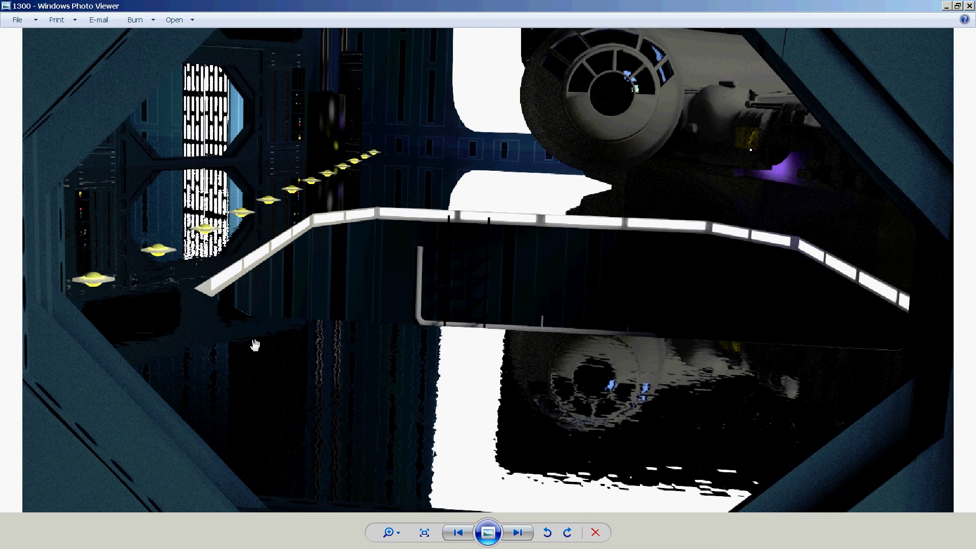
pyautogui.scroll(-1, 607, 289)
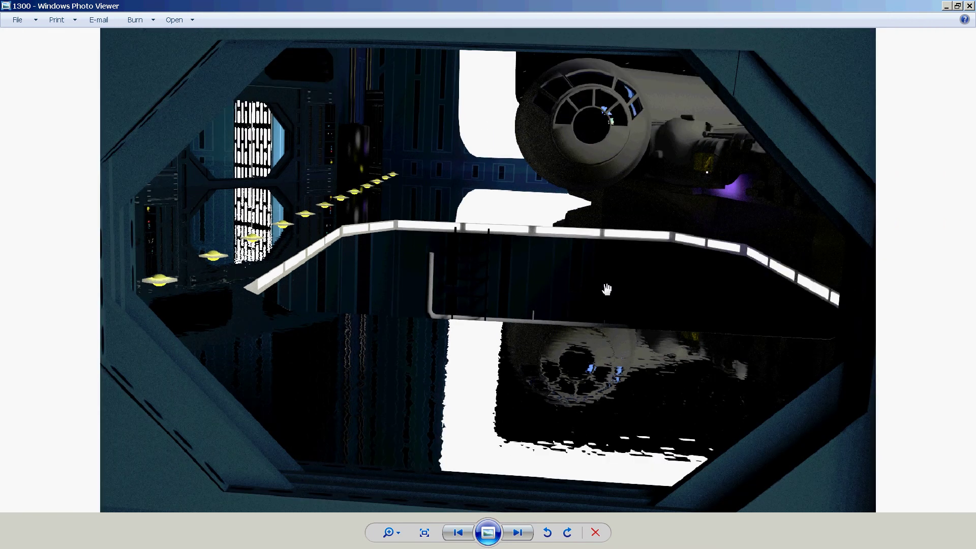